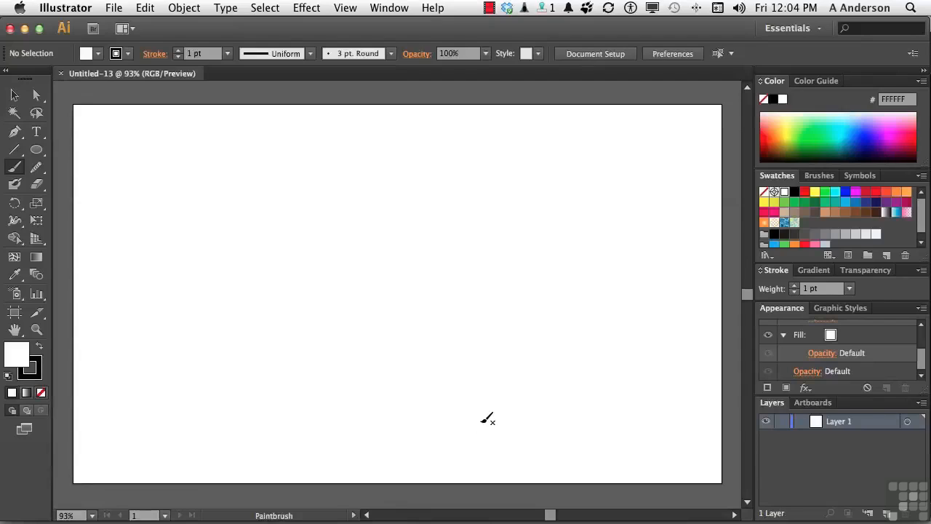
# Step: Paint a wavy freehand black stroke across the upper artboard with the Paintbrush
pyautogui.press('v')
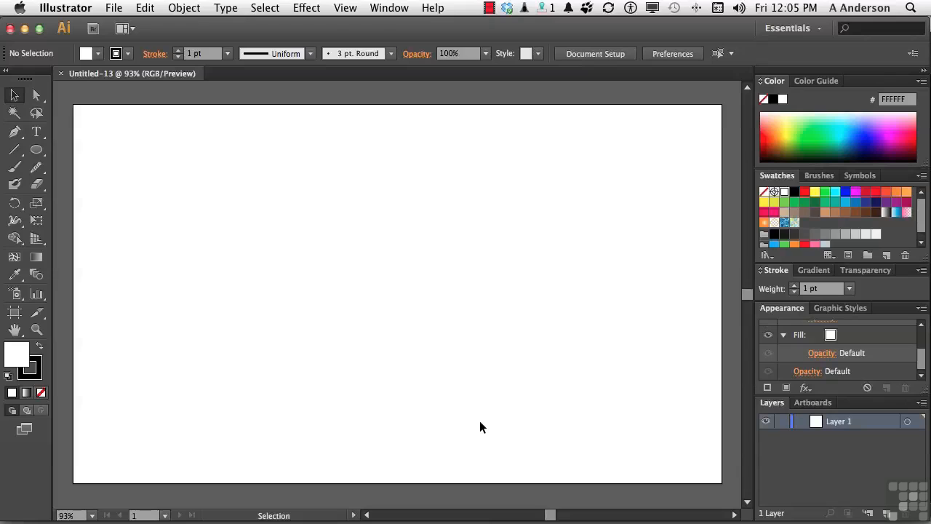
pyautogui.click(13, 170)
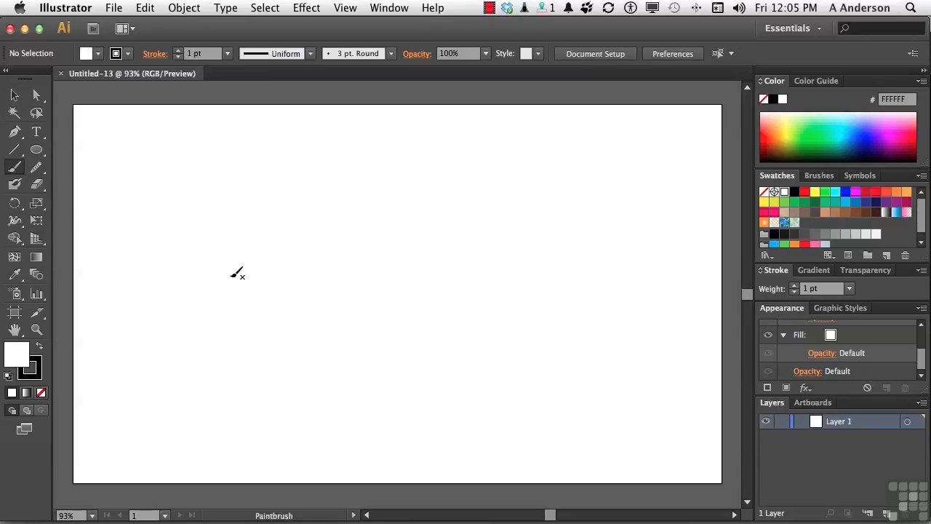
pyautogui.moveTo(231, 275)
pyautogui.mouseDown()
pyautogui.moveTo(295, 209)
pyautogui.moveTo(369, 222)
pyautogui.moveTo(408, 246)
pyautogui.moveTo(442, 225)
pyautogui.moveTo(562, 223)
pyautogui.mouseUp()
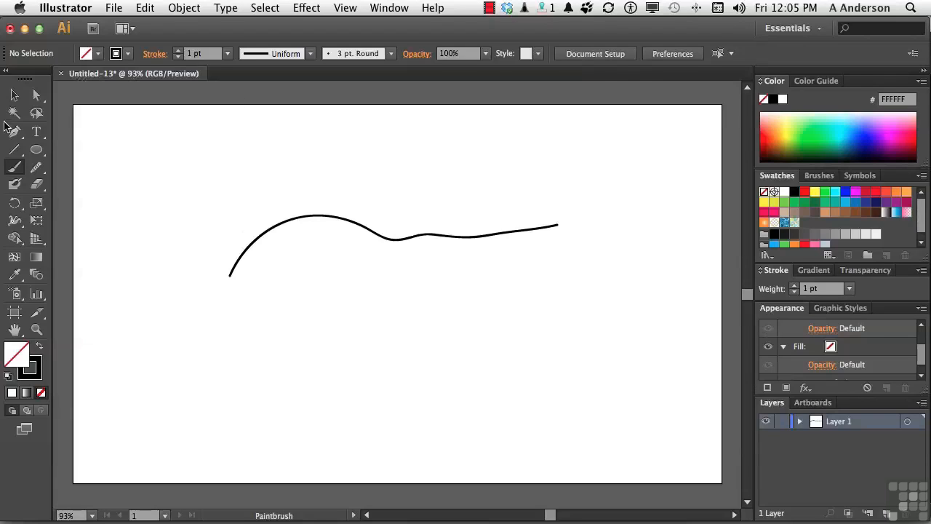
# Step: Enable Keep Selected in Paintbrush Tool Options, with Fidelity 4 and Smoothness 0%
pyautogui.doubleClick(16, 169)
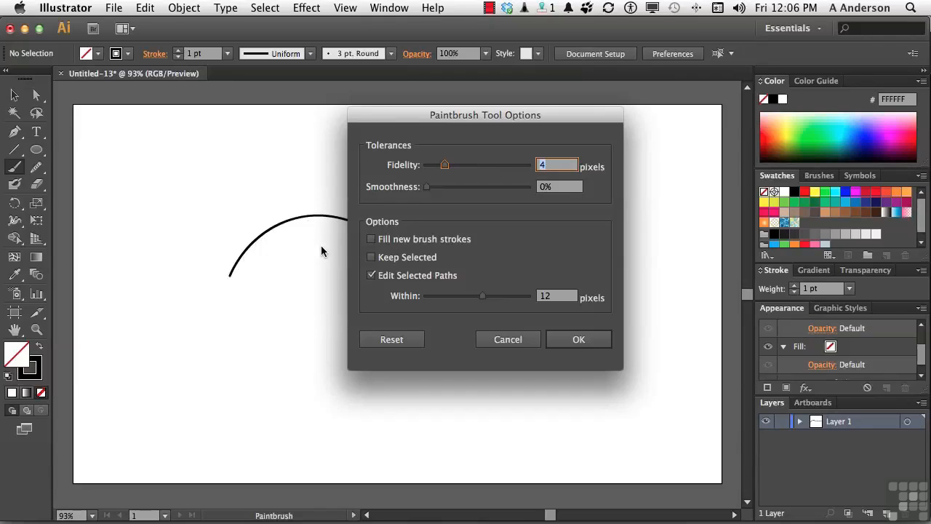
pyautogui.click(371, 258)
# Step: Apply the brush options, paint a long curve and three vertical test strokes, then delete everything
pyautogui.click(578, 340)
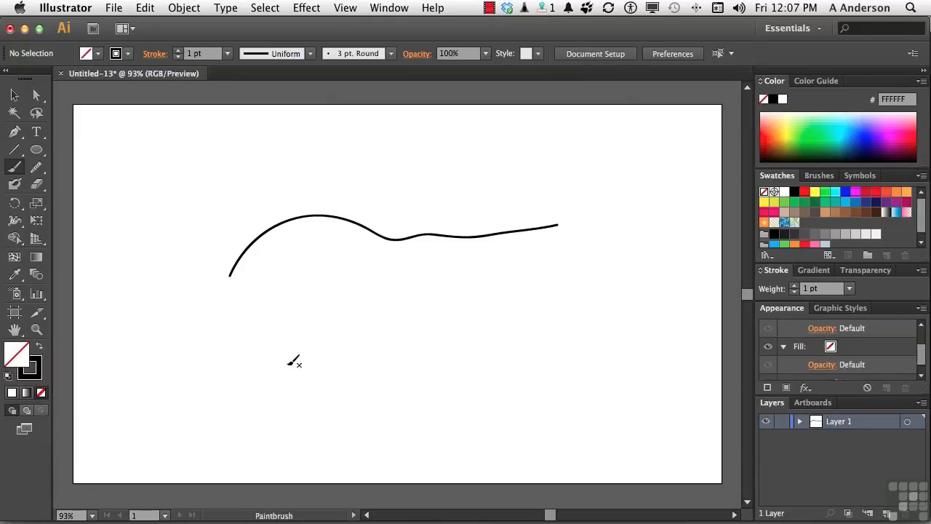
pyautogui.moveTo(289, 364)
pyautogui.mouseDown()
pyautogui.moveTo(339, 317)
pyautogui.moveTo(411, 327)
pyautogui.moveTo(556, 284)
pyautogui.mouseUp()
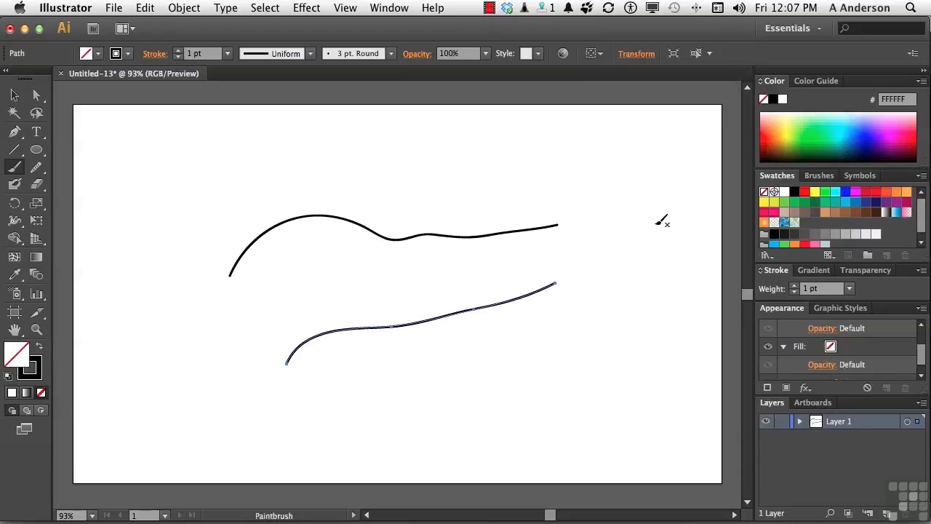
pyautogui.moveTo(655, 225)
pyautogui.mouseDown()
pyautogui.moveTo(617, 369)
pyautogui.moveTo(620, 362)
pyautogui.mouseUp()
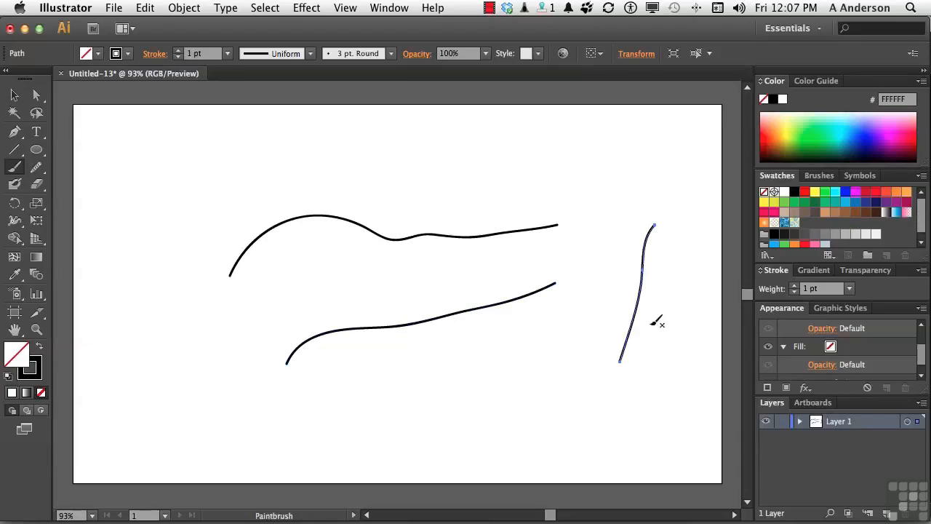
pyautogui.moveTo(683, 230); pyautogui.dragTo(655, 384)
pyautogui.moveTo(616, 236)
pyautogui.mouseDown()
pyautogui.moveTo(627, 286)
pyautogui.moveTo(573, 387)
pyautogui.mouseUp()
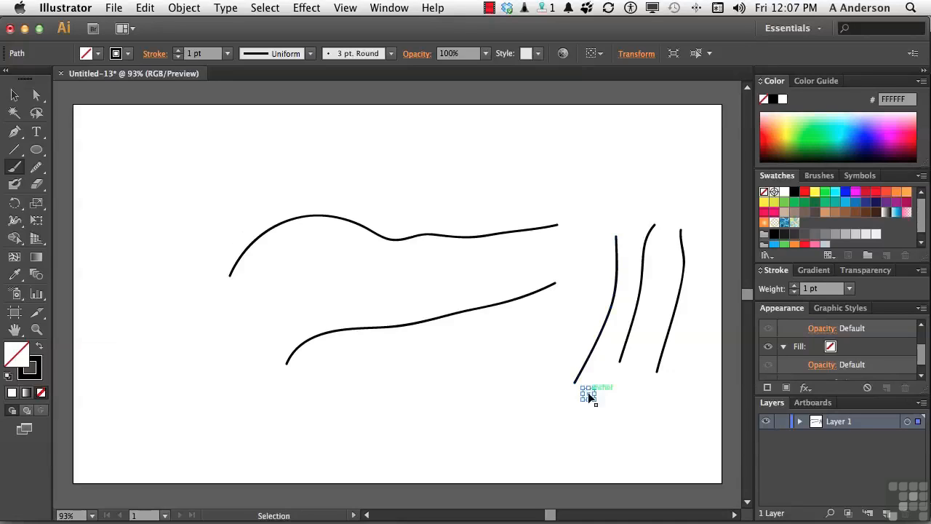
pyautogui.press('super+a')
pyautogui.press('Delete')
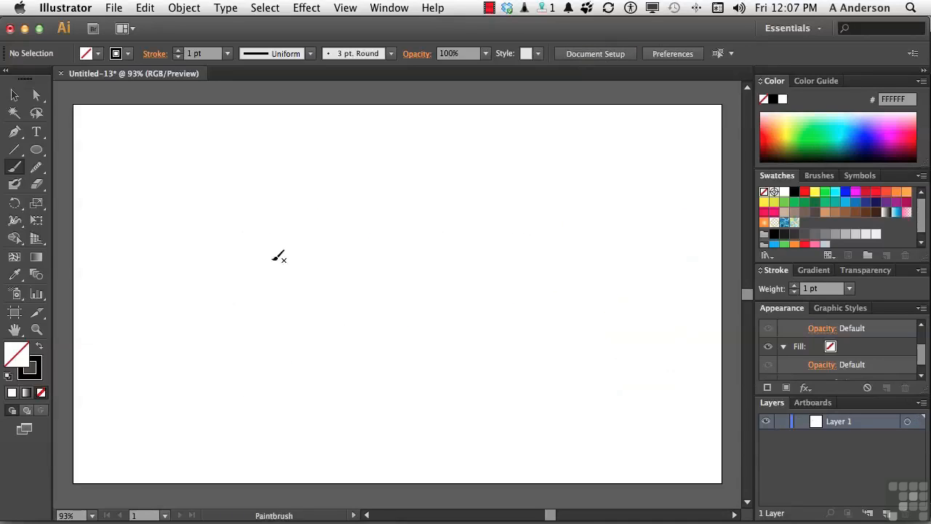
# Step: Paint a wavy stroke, extend its right end into a downward hook, and repaint its left end wavier
pyautogui.moveTo(213, 278)
pyautogui.mouseDown()
pyautogui.moveTo(345, 239)
pyautogui.moveTo(492, 218)
pyautogui.mouseUp()
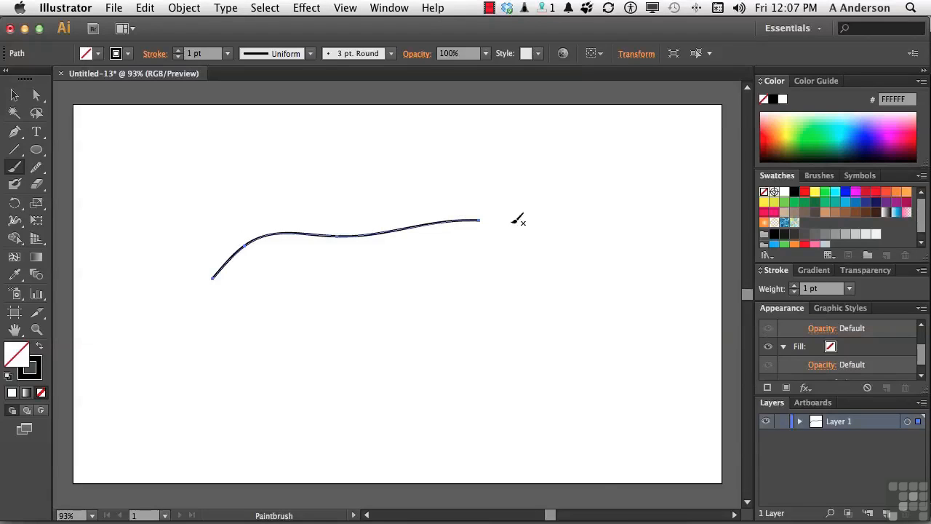
pyautogui.moveTo(483, 220)
pyautogui.mouseDown()
pyautogui.moveTo(544, 251)
pyautogui.moveTo(554, 296)
pyautogui.moveTo(531, 337)
pyautogui.moveTo(456, 378)
pyautogui.mouseUp()
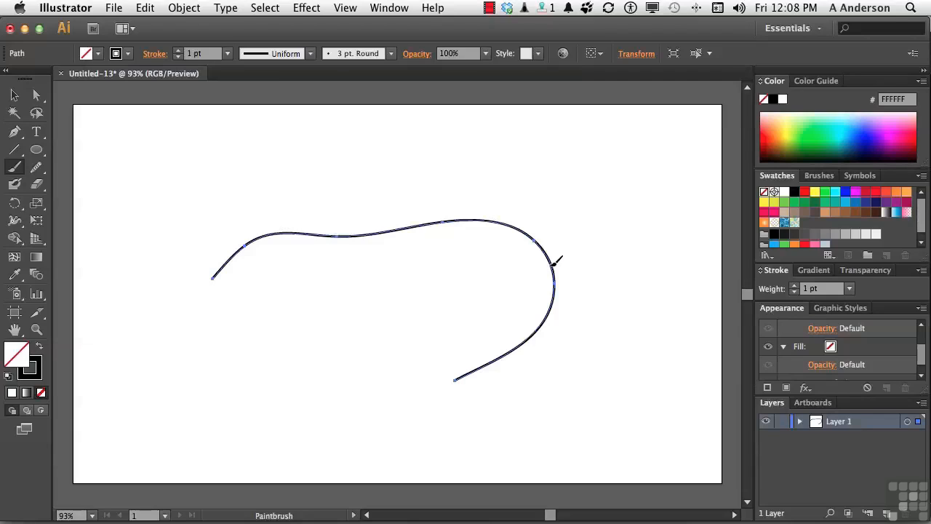
pyautogui.moveTo(553, 260)
pyautogui.mouseDown()
pyautogui.moveTo(492, 247)
pyautogui.moveTo(424, 276)
pyautogui.moveTo(373, 315)
pyautogui.mouseUp()
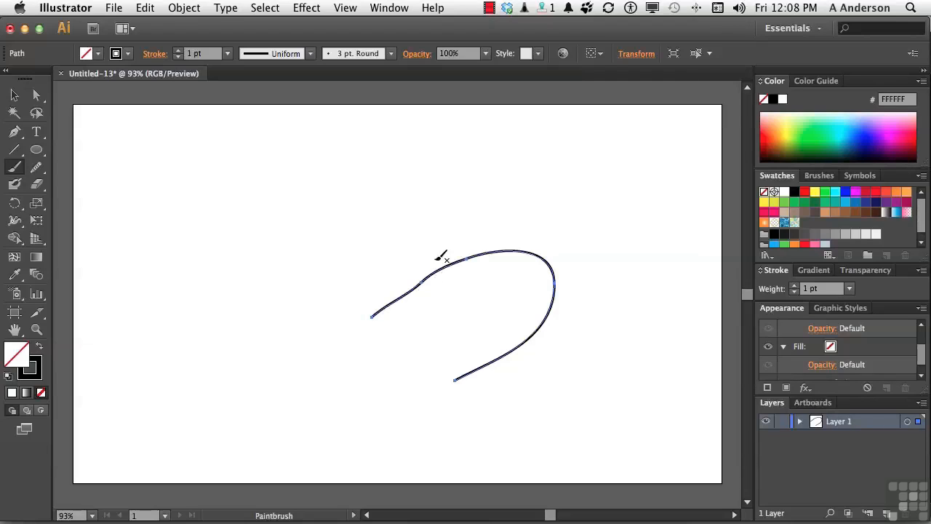
pyautogui.moveTo(447, 263); pyautogui.dragTo(263, 220)
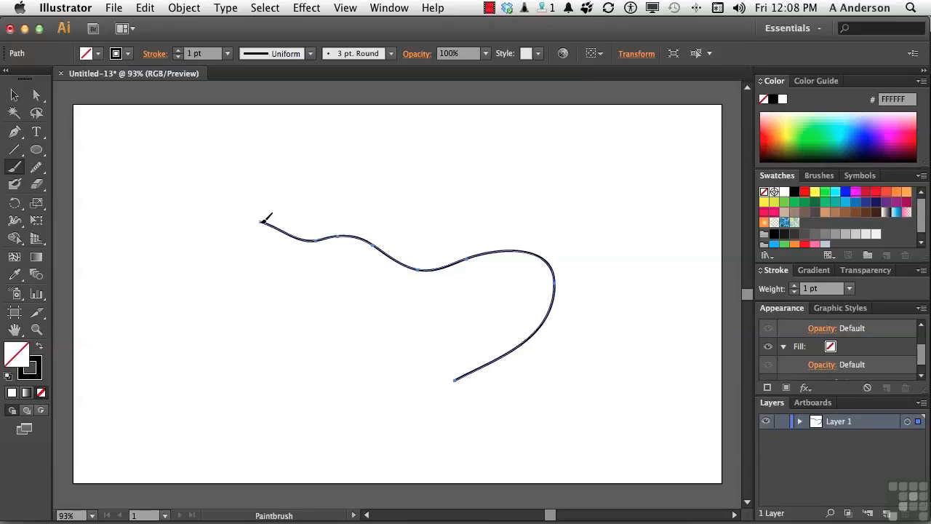
# Step: Delete the reshaped stroke and paint a closed circle, holding Option to close it
pyautogui.press('Delete')
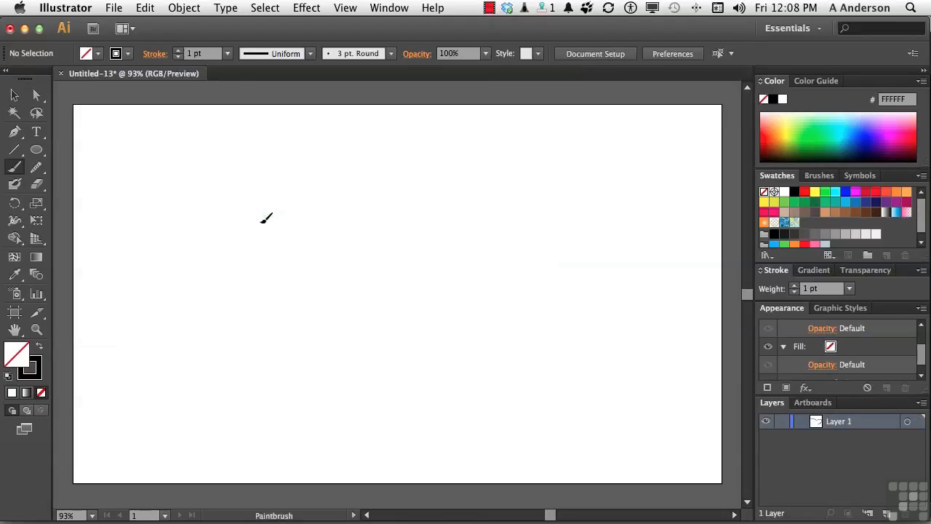
pyautogui.moveTo(391, 224)
pyautogui.mouseDown()
pyautogui.moveTo(388, 213)
pyautogui.moveTo(347, 197)
pyautogui.moveTo(307, 203)
pyautogui.moveTo(291, 236)
pyautogui.moveTo(299, 279)
pyautogui.moveTo(320, 302)
pyautogui.moveTo(365, 305)
pyautogui.moveTo(392, 293)
pyautogui.moveTo(397, 225)
pyautogui.mouseUp()
pyautogui.press('alt')
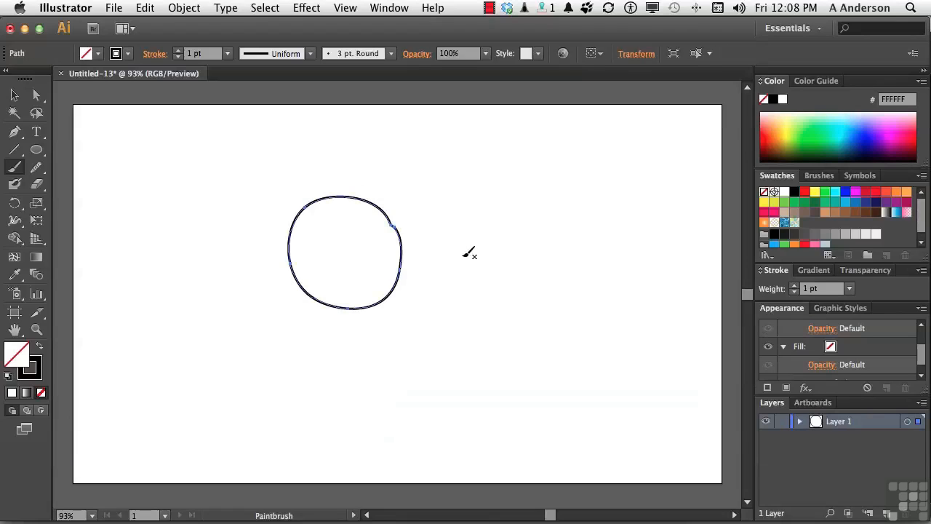
pyautogui.click(14, 95)
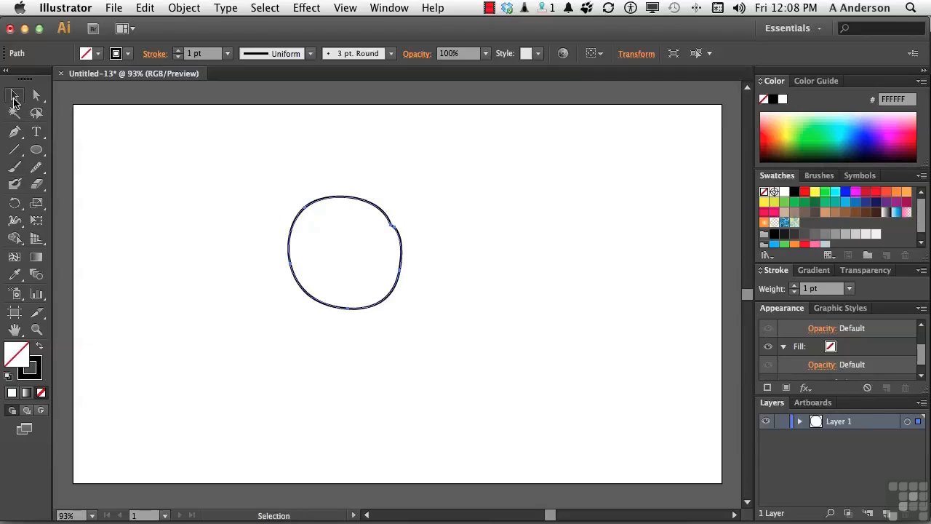
# Step: Give the circle a 5 pt red stroke
pyautogui.click(795, 286)
pyautogui.click(795, 286)
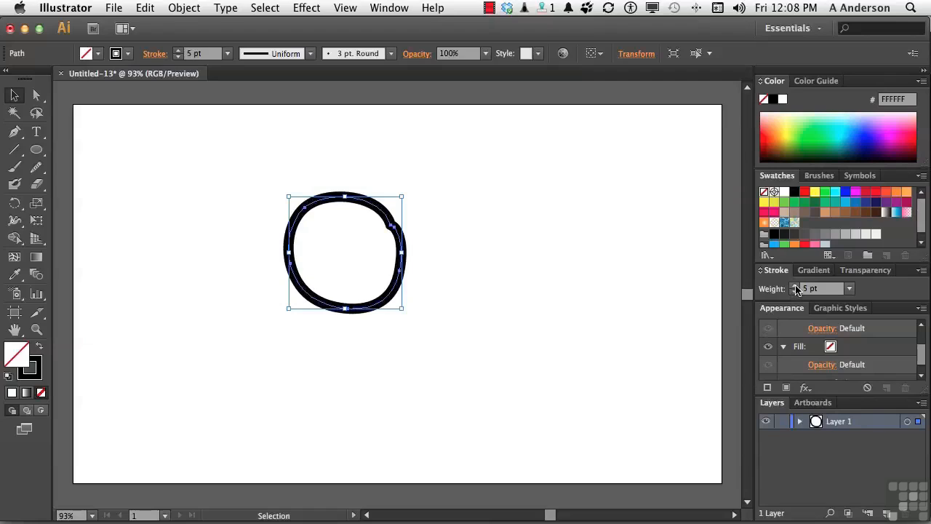
pyautogui.click(37, 373)
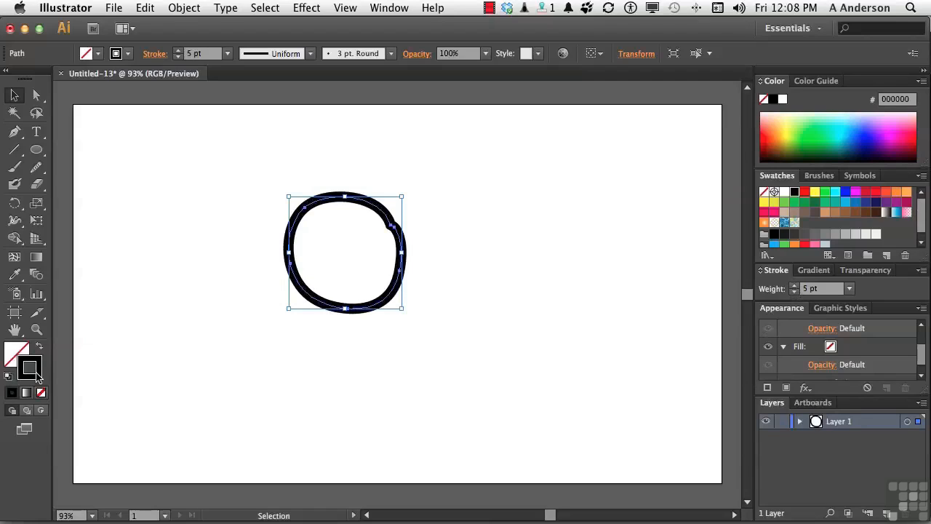
pyautogui.click(805, 192)
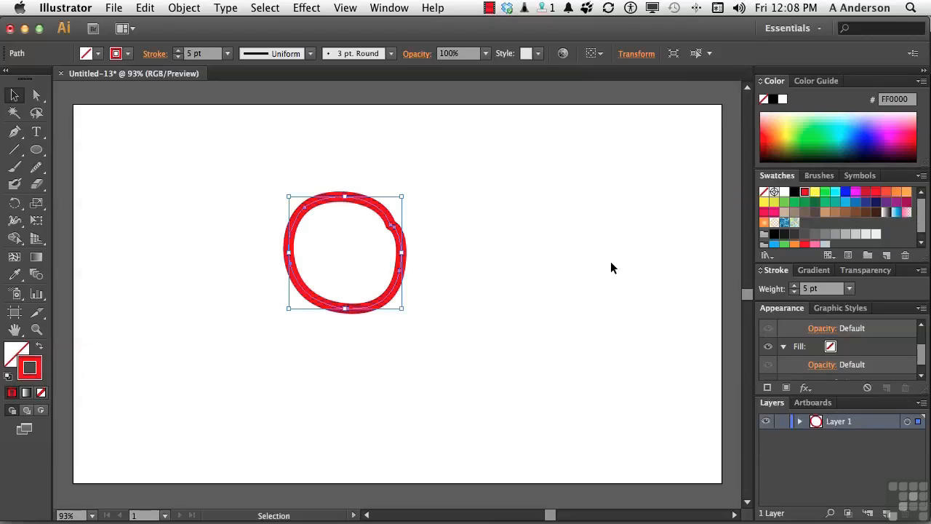
pyautogui.click(37, 167)
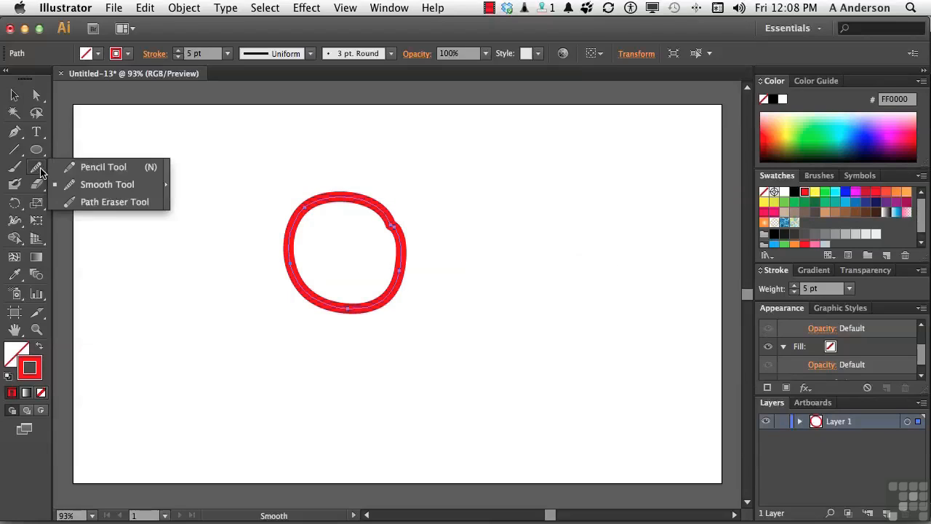
# Step: Draw two angular red pencil strokes on the right side of the artboard
pyautogui.click(85, 170)
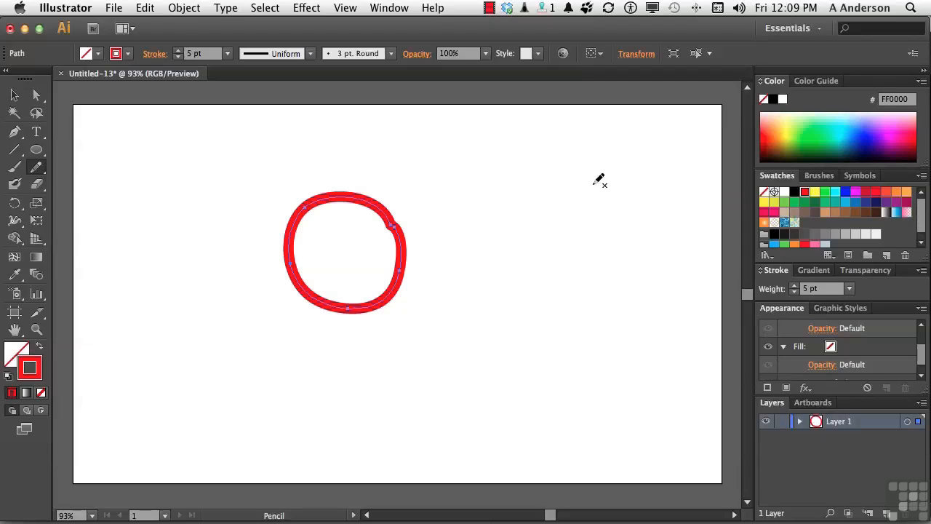
pyautogui.moveTo(612, 147)
pyautogui.mouseDown()
pyautogui.moveTo(589, 173)
pyautogui.moveTo(585, 301)
pyautogui.moveTo(572, 331)
pyautogui.mouseUp()
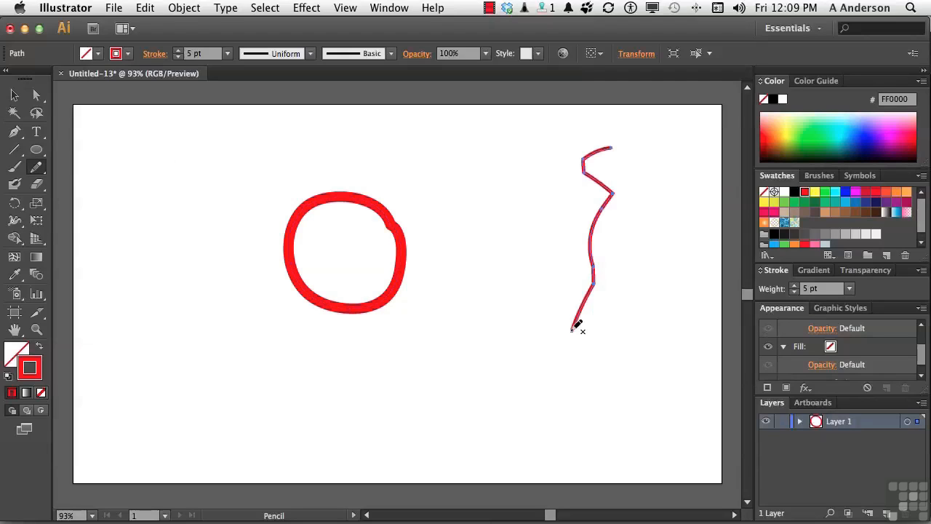
pyautogui.moveTo(489, 162)
pyautogui.mouseDown()
pyautogui.moveTo(517, 202)
pyautogui.moveTo(489, 323)
pyautogui.mouseUp()
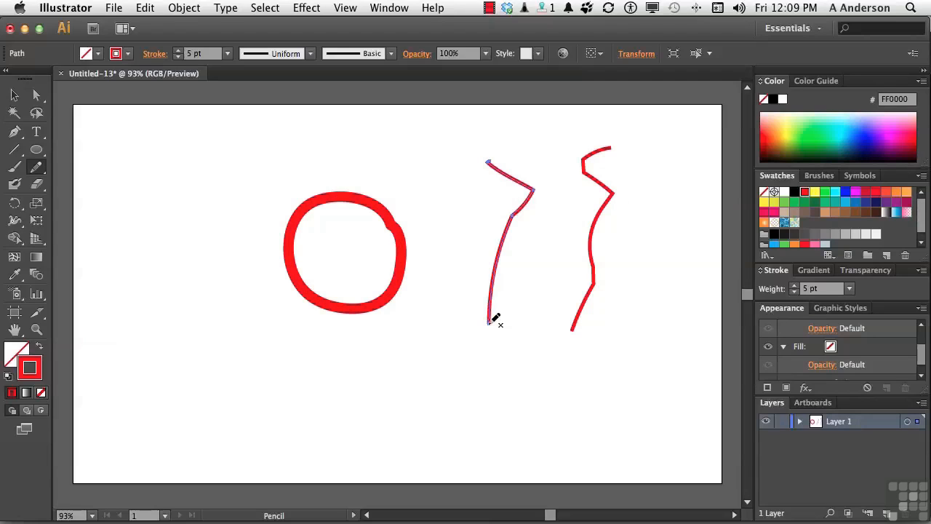
# Step: Set pencil Smoothness to 100% and draw a smooth wavy stroke left of the circle
pyautogui.doubleClick(37, 169)
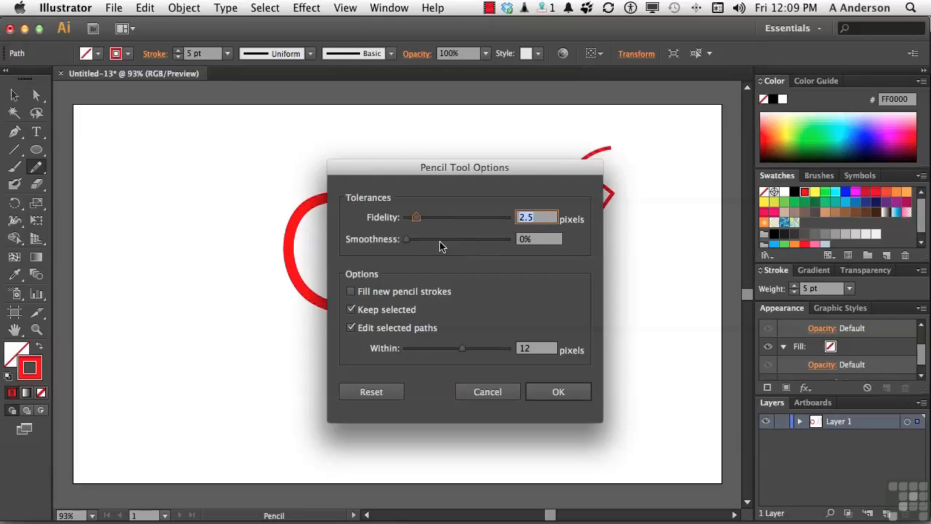
pyautogui.moveTo(408, 239); pyautogui.dragTo(519, 251)
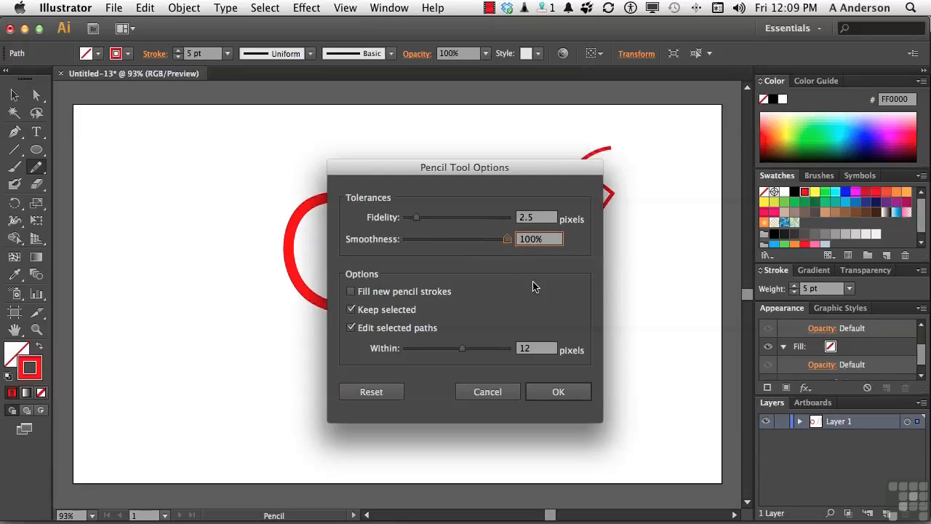
pyautogui.click(558, 390)
pyautogui.moveTo(208, 159)
pyautogui.mouseDown()
pyautogui.moveTo(196, 163)
pyautogui.moveTo(198, 311)
pyautogui.mouseUp()
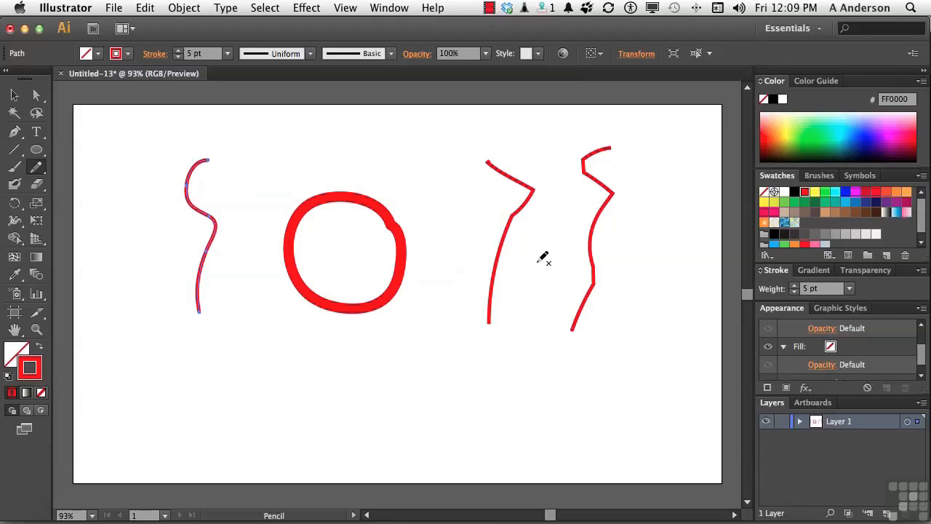
# Step: Lower the pencil Smoothness to 50%
pyautogui.doubleClick(34, 170)
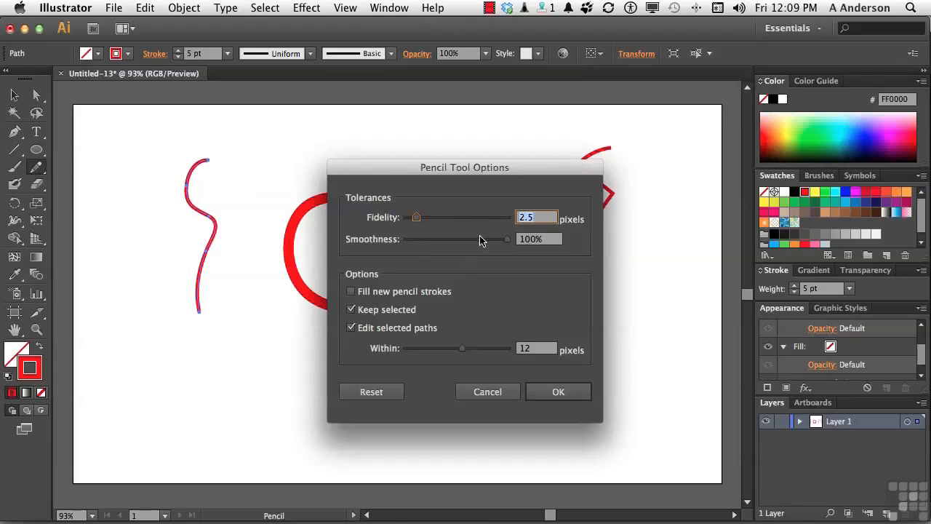
pyautogui.moveTo(506, 240); pyautogui.dragTo(456, 240)
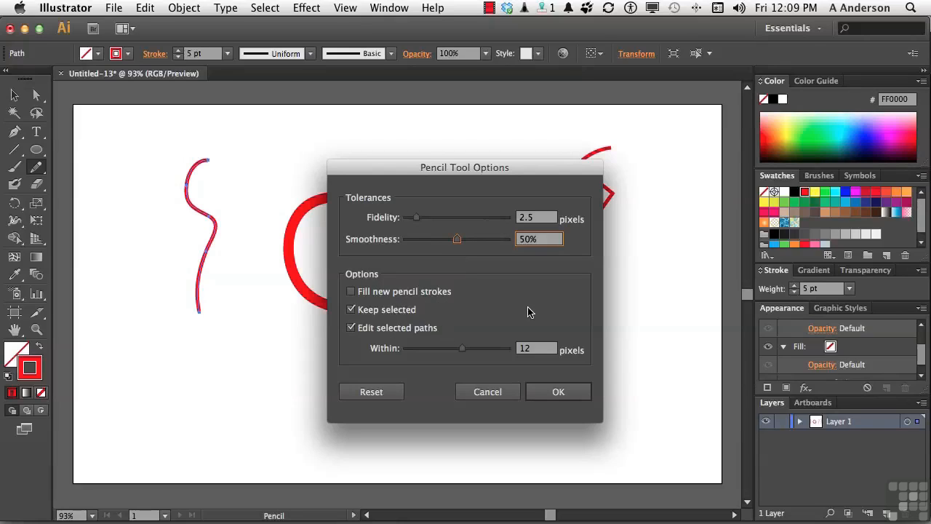
pyautogui.click(559, 392)
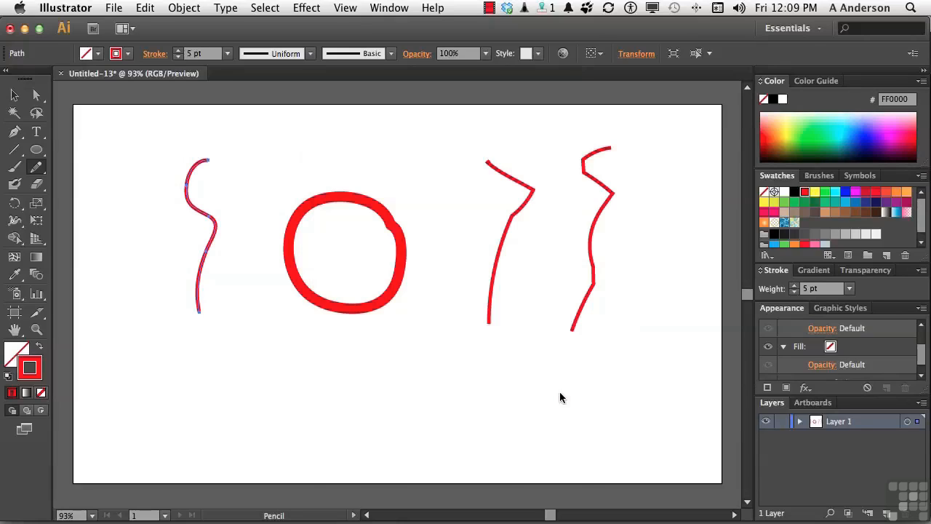
# Step: Clear the artboard, draw a red wavy pencil line, and round its sharp peak with the Smooth Tool
pyautogui.press('super+a')
pyautogui.press('BackSpace')
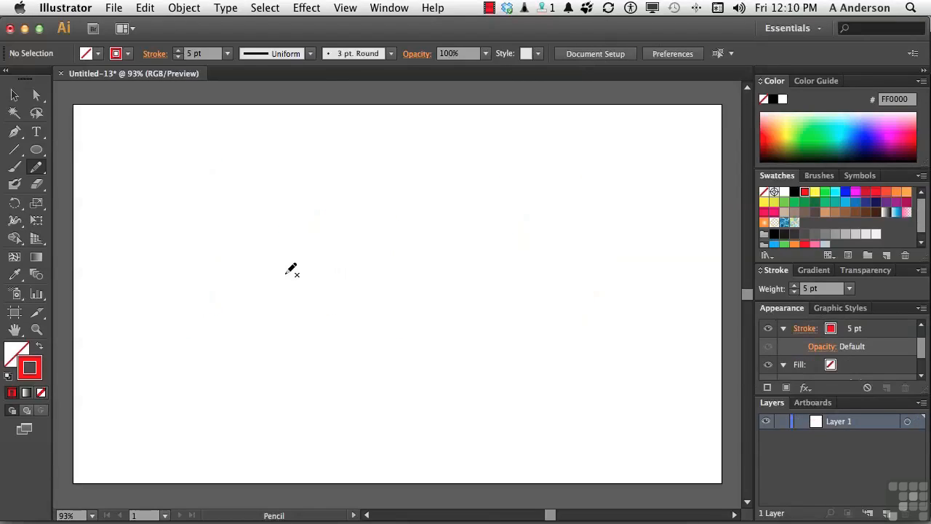
pyautogui.moveTo(286, 274)
pyautogui.mouseDown()
pyautogui.moveTo(379, 223)
pyautogui.moveTo(552, 234)
pyautogui.moveTo(604, 211)
pyautogui.mouseUp()
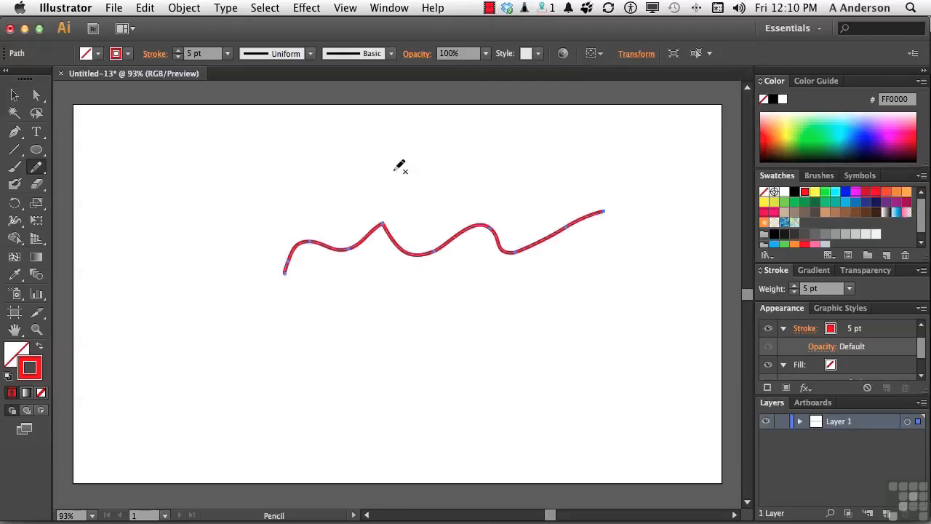
pyautogui.click(39, 167)
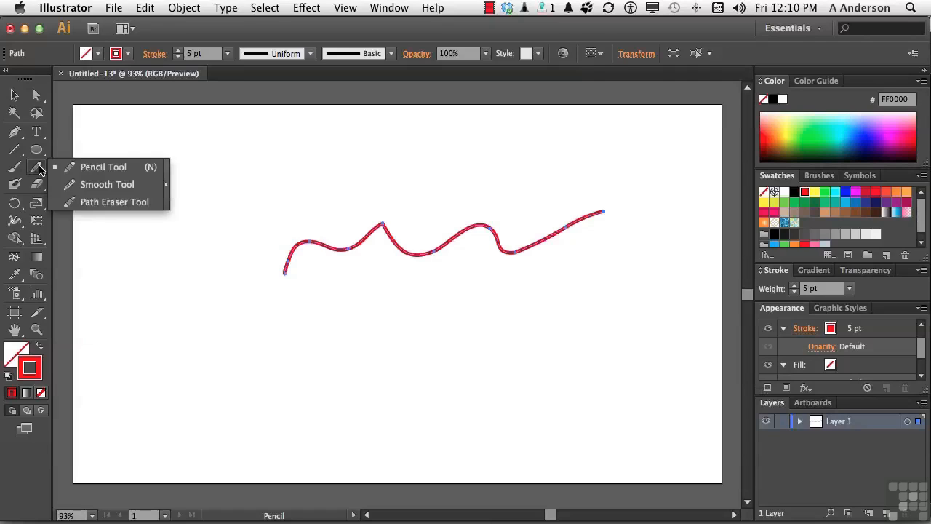
pyautogui.click(87, 186)
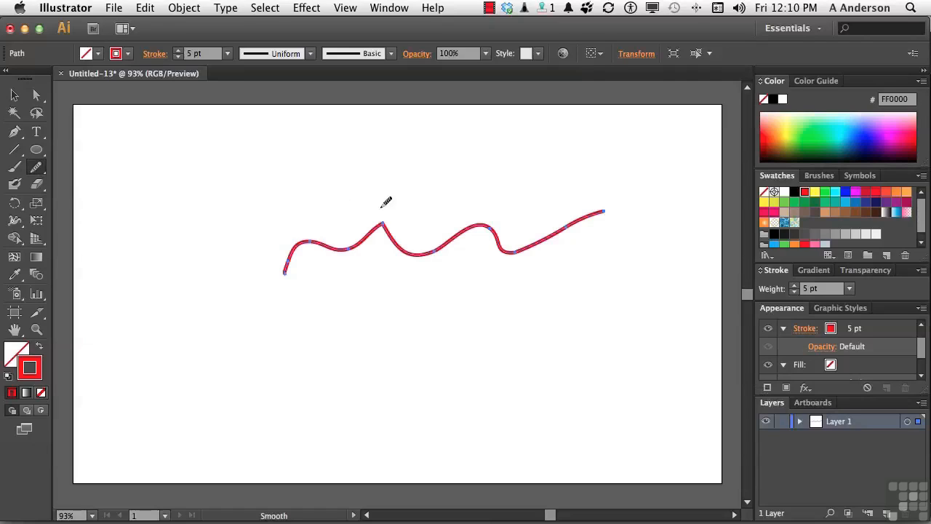
pyautogui.moveTo(376, 222)
pyautogui.mouseDown()
pyautogui.moveTo(386, 226)
pyautogui.moveTo(380, 216)
pyautogui.mouseUp()
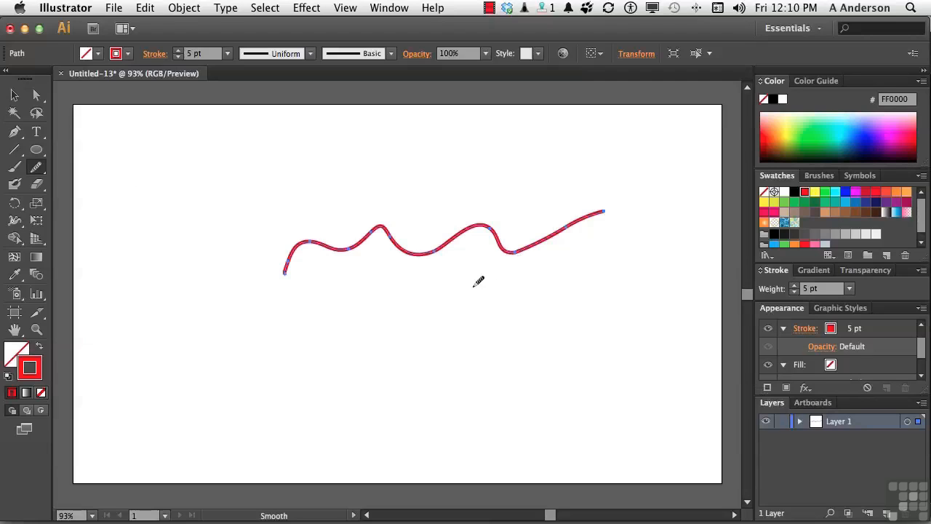
# Step: Draw a loose pencil circle above-left of the wave and smooth its upper edges
pyautogui.moveTo(29, 169); pyautogui.dragTo(72, 165)
pyautogui.moveTo(225, 159)
pyautogui.mouseDown()
pyautogui.moveTo(184, 165)
pyautogui.moveTo(153, 218)
pyautogui.moveTo(202, 248)
pyautogui.moveTo(228, 233)
pyautogui.moveTo(227, 164)
pyautogui.mouseUp()
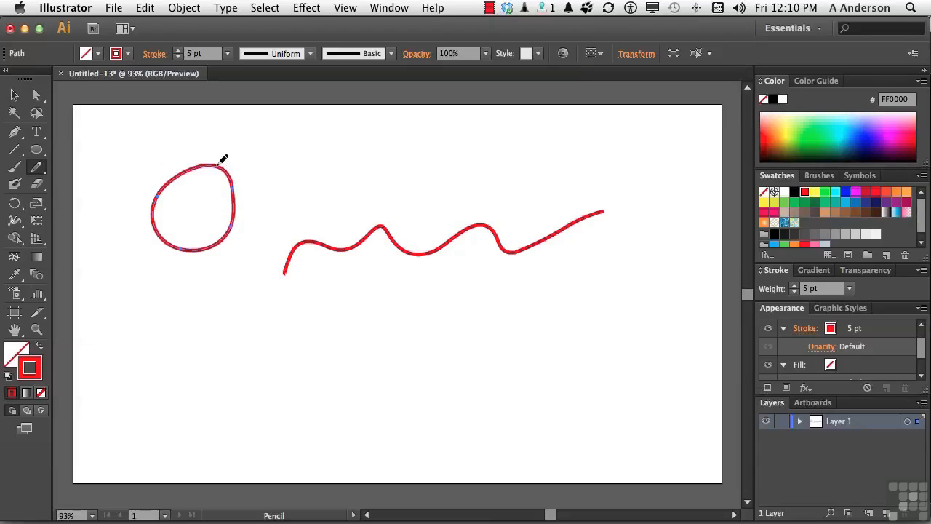
pyautogui.moveTo(41, 169); pyautogui.dragTo(86, 183)
pyautogui.moveTo(218, 167)
pyautogui.mouseDown()
pyautogui.moveTo(241, 181)
pyautogui.moveTo(239, 191)
pyautogui.mouseUp()
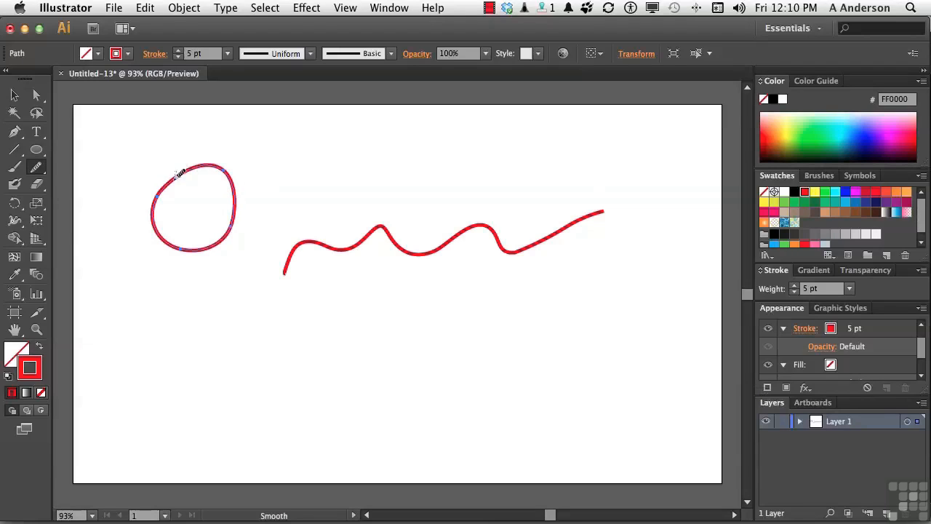
pyautogui.moveTo(181, 181); pyautogui.dragTo(173, 177)
# Step: Erase part of the circle's upper-left edge with the Path Eraser Tool
pyautogui.click(35, 167)
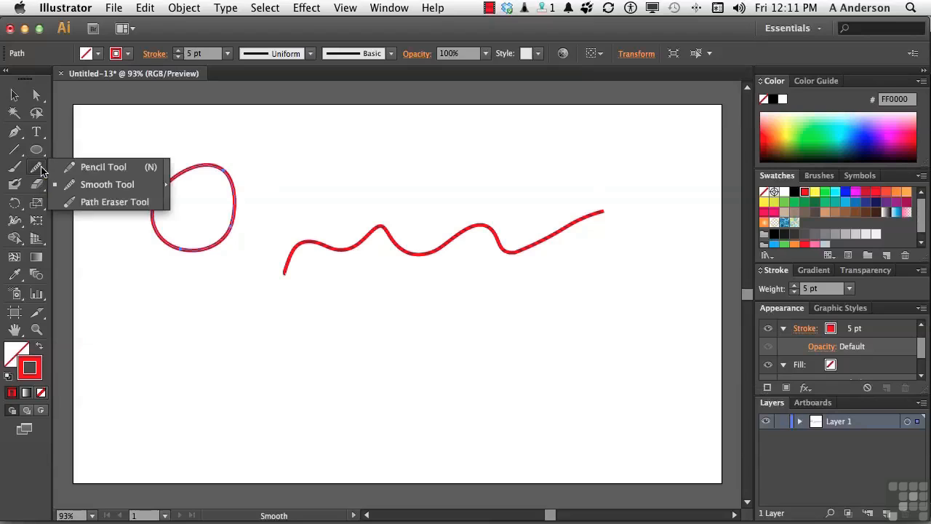
pyautogui.click(98, 204)
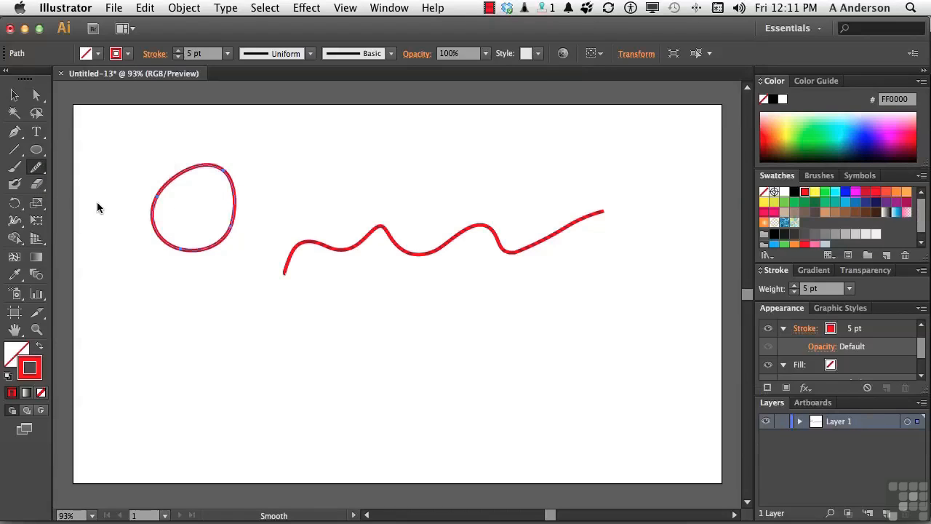
pyautogui.moveTo(137, 214)
pyautogui.mouseDown()
pyautogui.moveTo(160, 207)
pyautogui.moveTo(151, 195)
pyautogui.mouseUp()
# Step: Select the wavy line and erase a small gap near its left end, splitting it in two
pyautogui.moveTo(348, 239); pyautogui.dragTo(352, 244)
pyautogui.press('super')
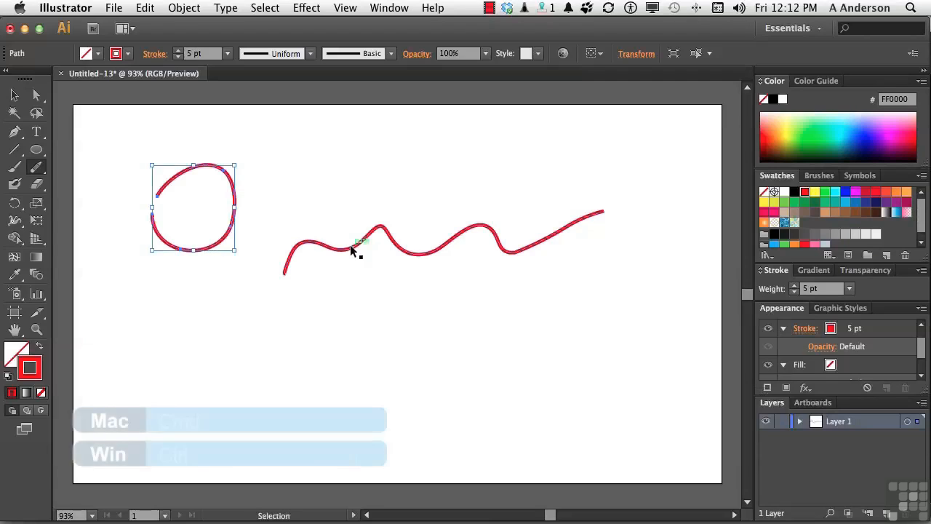
pyautogui.click(351, 249)
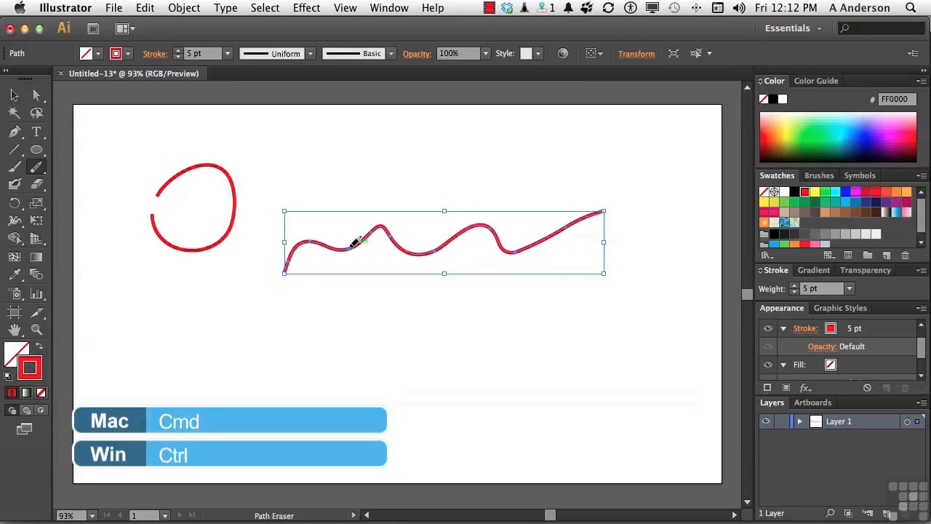
pyautogui.moveTo(353, 241)
pyautogui.mouseDown()
pyautogui.moveTo(357, 248)
pyautogui.moveTo(384, 230)
pyautogui.moveTo(379, 275)
pyautogui.mouseUp()
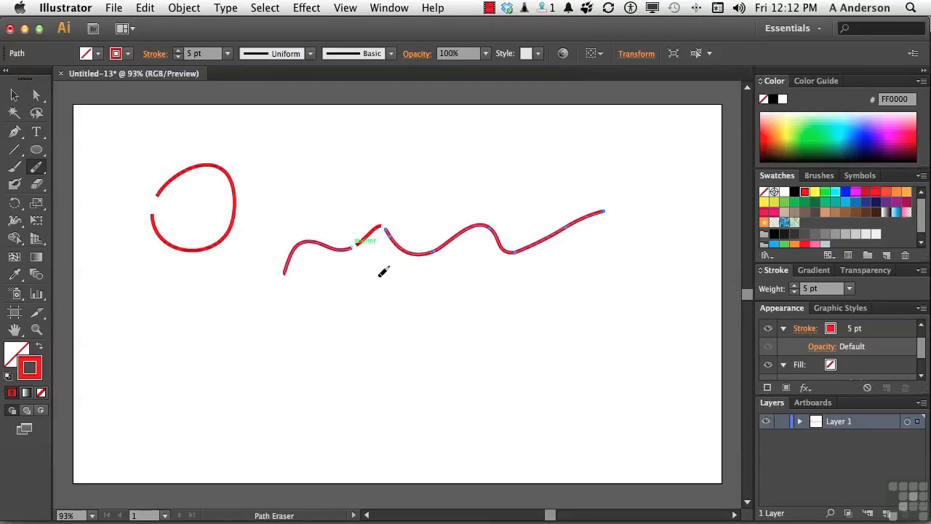